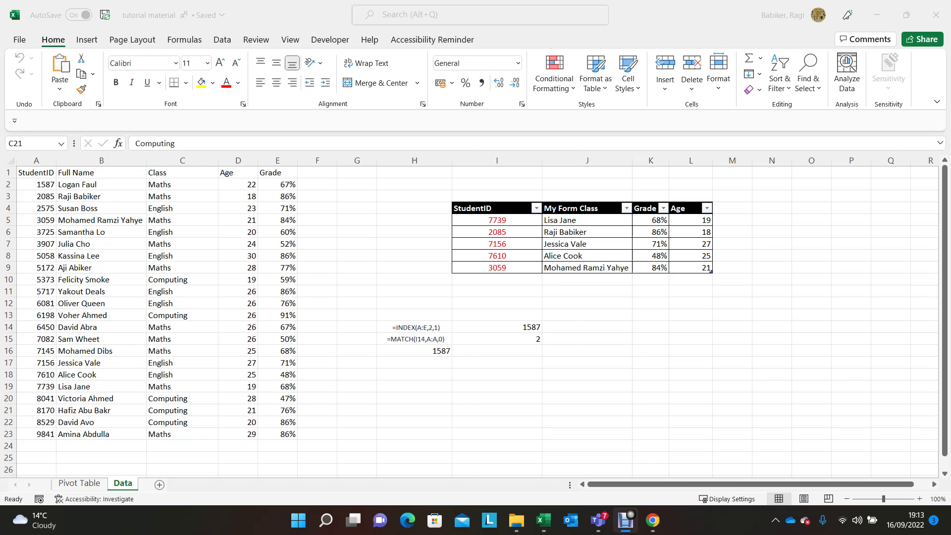
Flip briefly to the Pivot Table sheet, then back to the Data sheet's student list
{"action": "key", "text": "ctrl+Page_Up"}
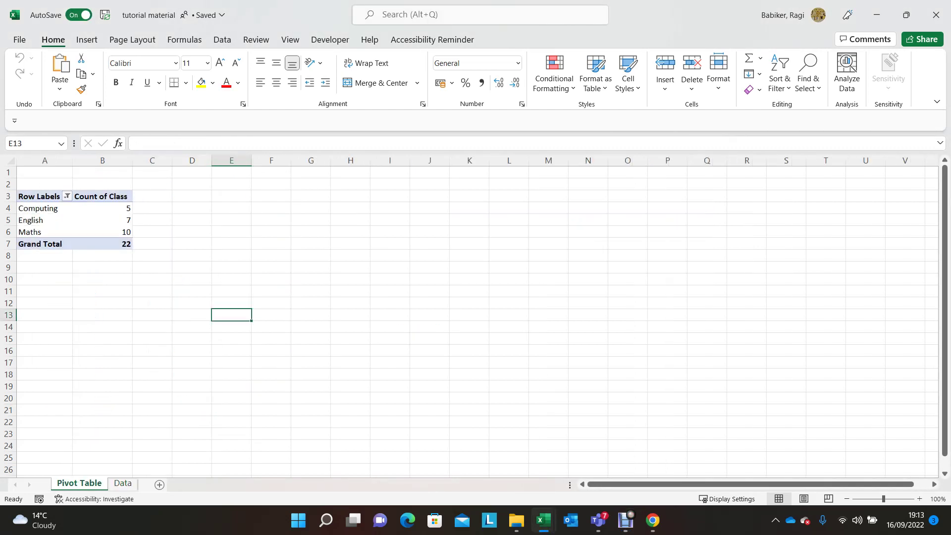
{"action": "key", "text": "ctrl+Page_Down"}
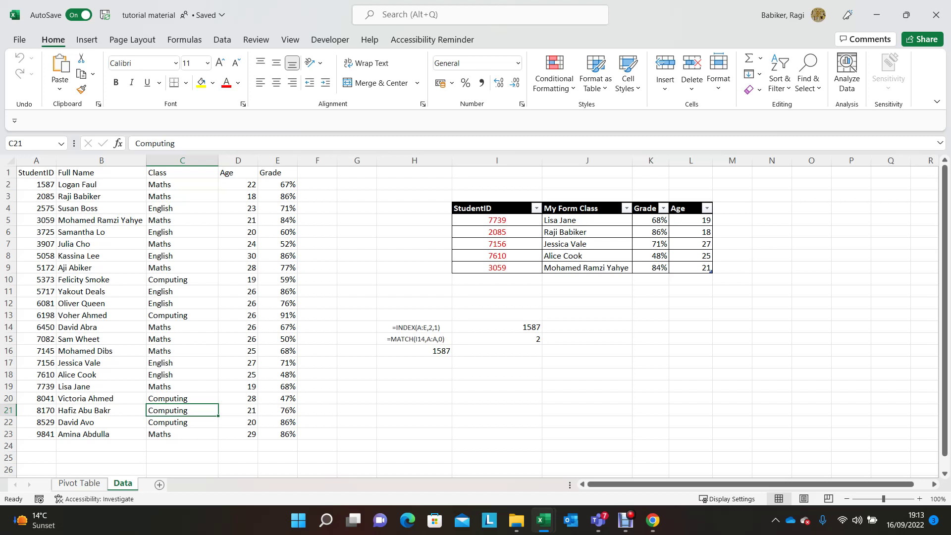
Step up the Class column to row 5, then show the Pivot Table counts (Computing 5, English 7, Maths 10)
{"action": "key", "text": "Left"}
{"action": "key", "text": "Up"}
{"action": "key", "text": "Up"}
{"action": "key", "text": "Up"}
{"action": "key", "text": "Right"}
{"action": "key", "text": "Up"}
{"action": "key", "text": "Up"}
{"action": "key", "text": "Up"}
{"action": "key", "text": "Up"}
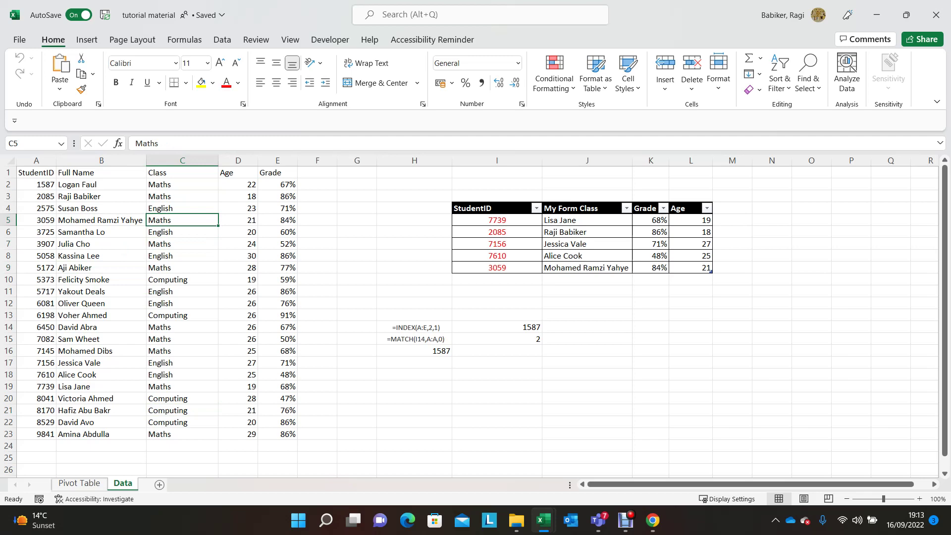
{"action": "key", "text": "ctrl+Page_Up"}
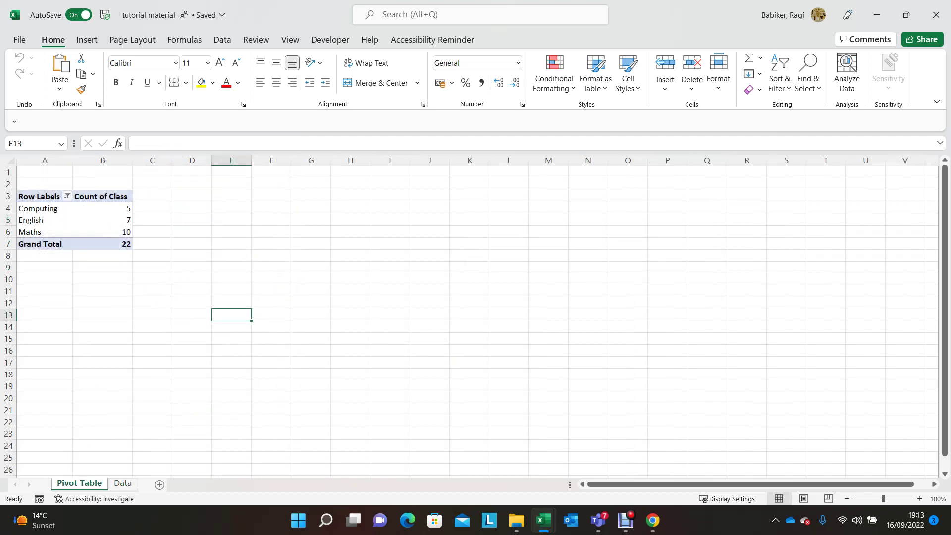